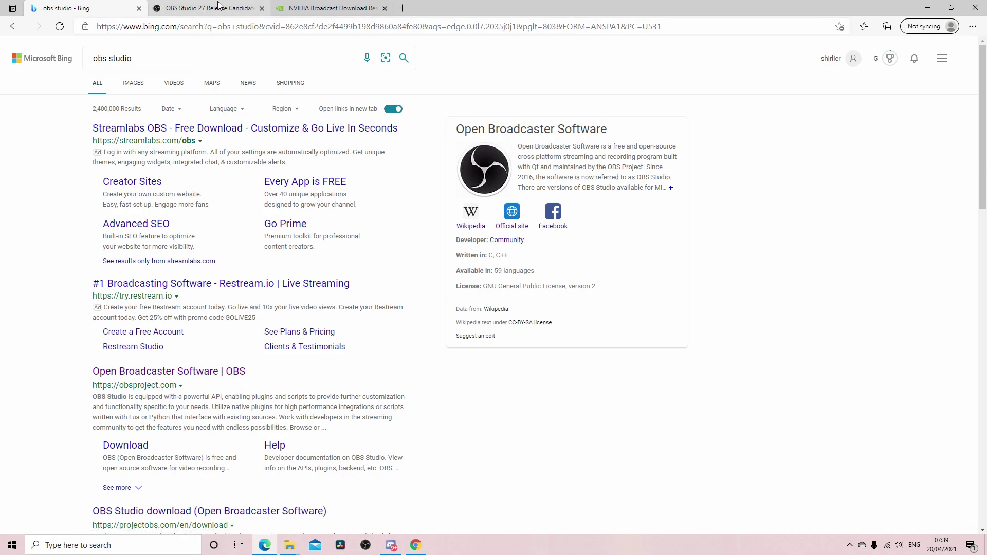
# Go from obsproject.com to the forums and scroll down to Development's Test Builds category.
pyautogui.click(169, 371)
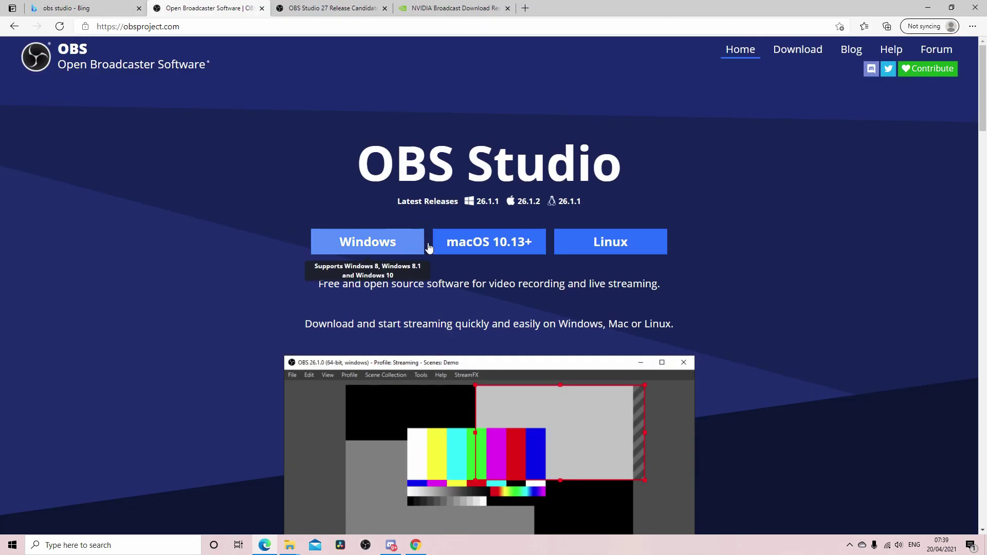
pyautogui.click(936, 49)
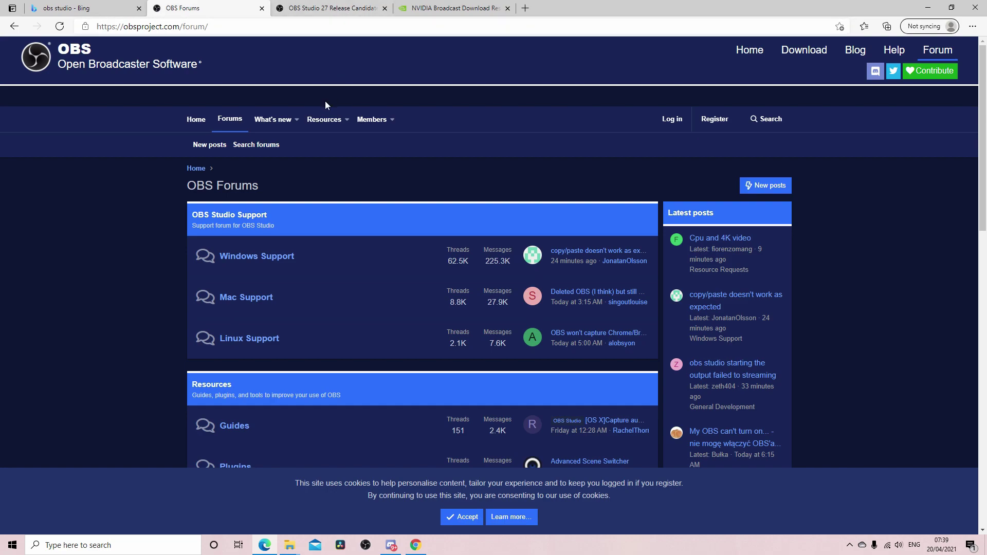
pyautogui.scroll(-1, 324, 227)
pyautogui.scroll(-6, 326, 234)
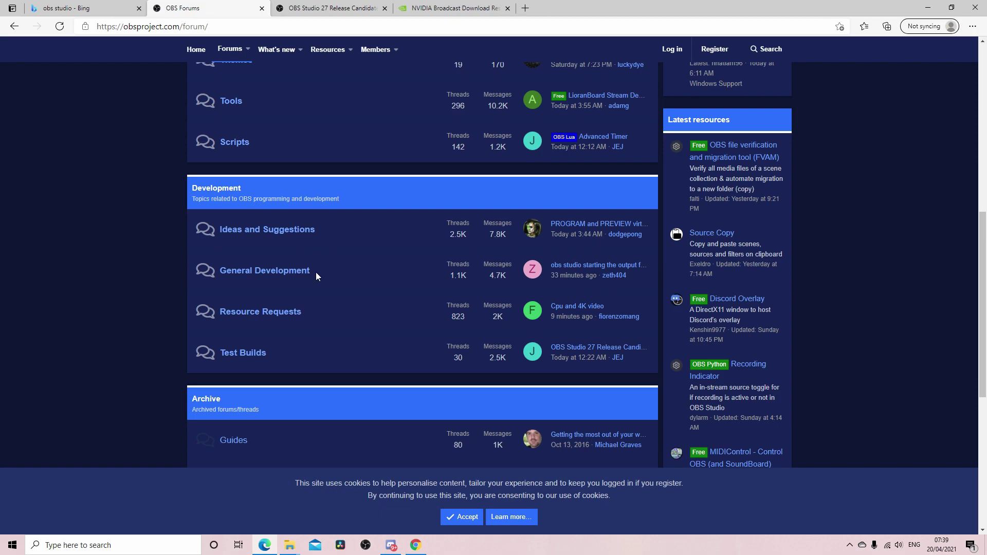
pyautogui.scroll(-3, 319, 293)
pyautogui.scroll(6, 323, 310)
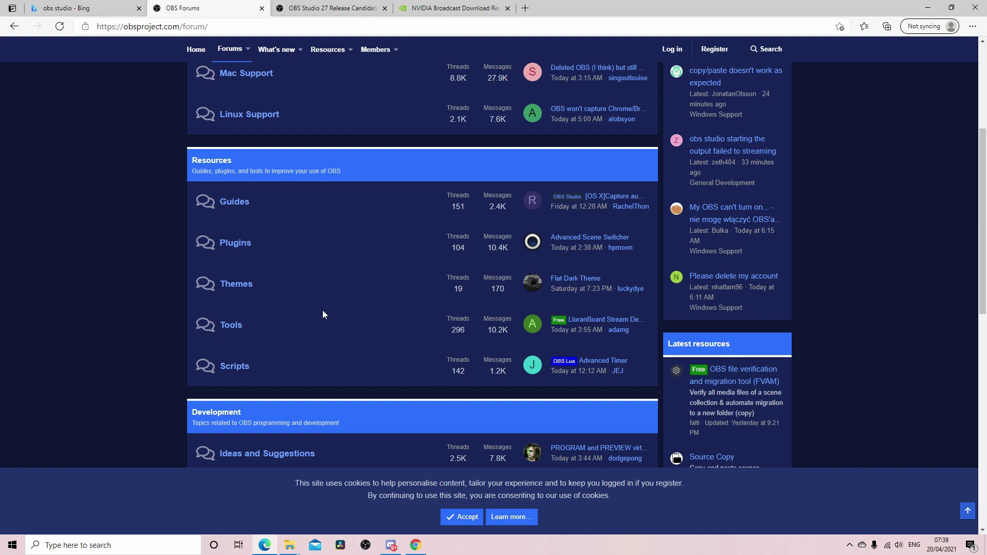
pyautogui.scroll(4, 323, 310)
pyautogui.scroll(-4, 323, 310)
pyautogui.scroll(-4, 323, 309)
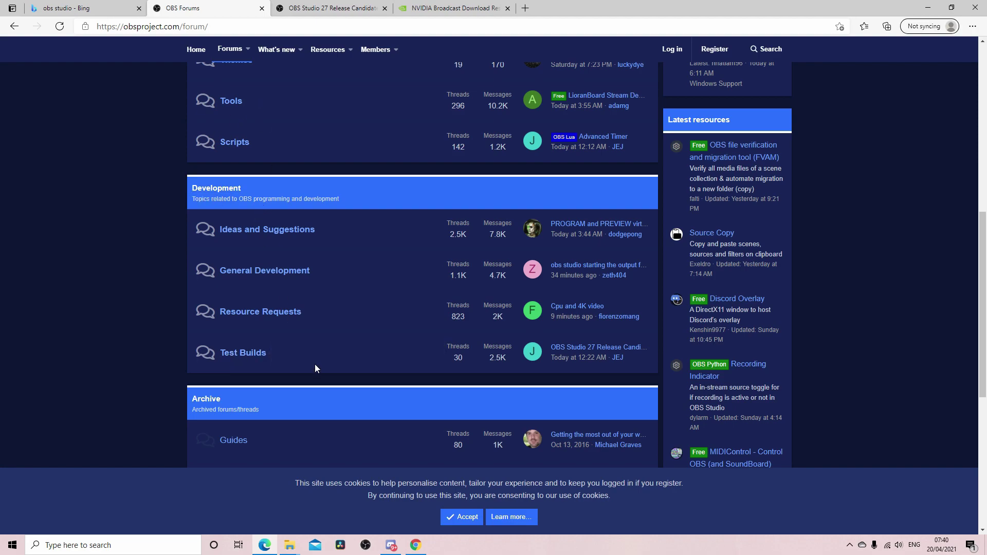
# Open the OBS Studio 27 Release Candidate thread from Test Builds.
pyautogui.click(241, 354)
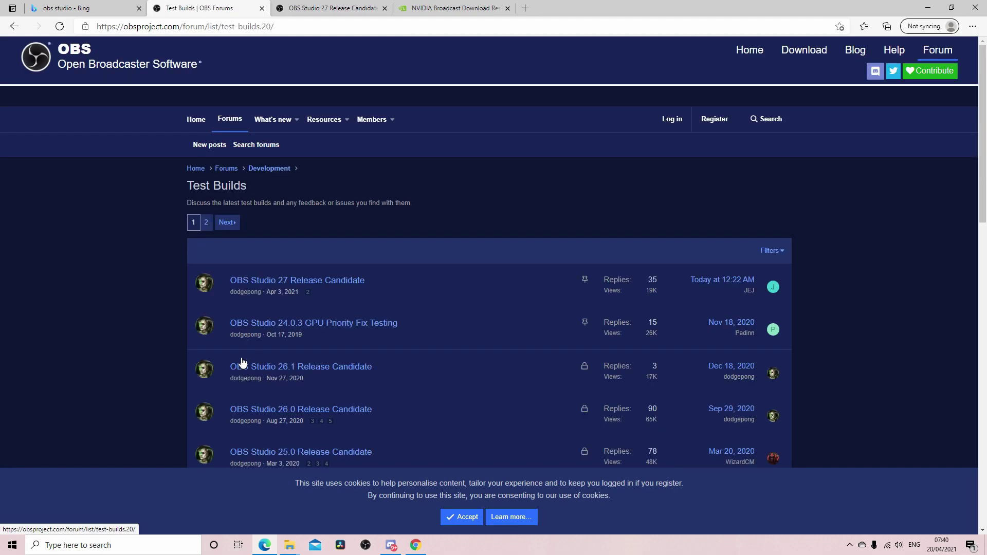
pyautogui.click(338, 284)
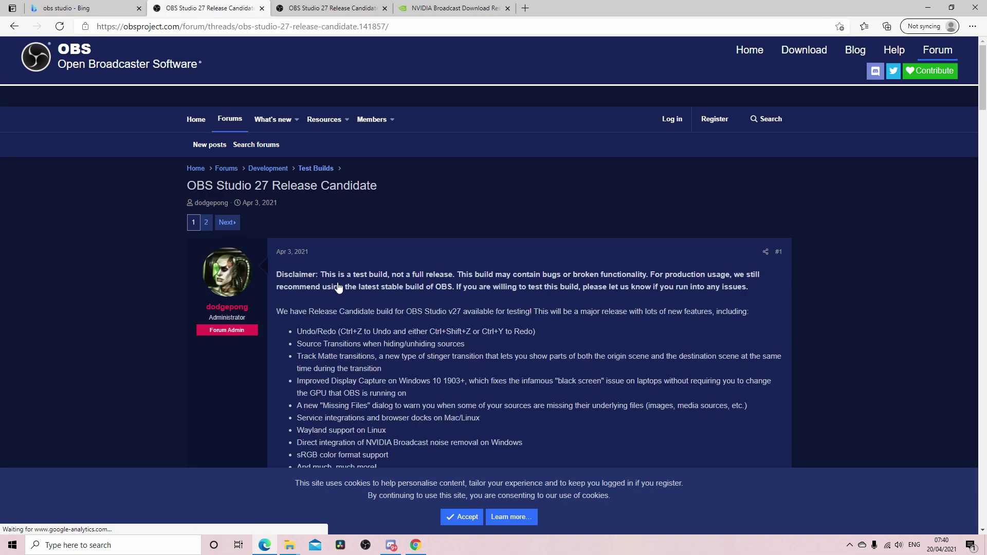
pyautogui.scroll(-1, 363, 301)
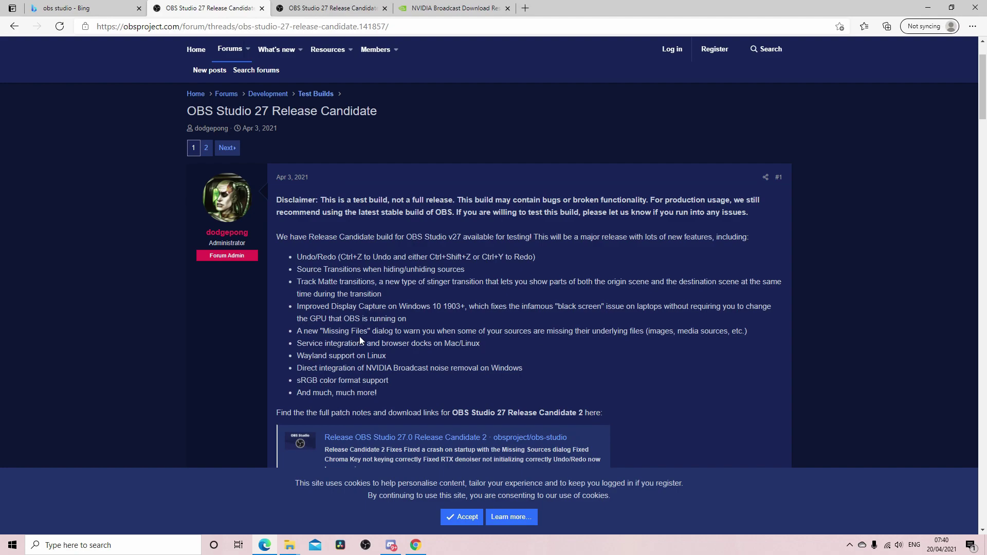
# Highlight the NVIDIA Broadcast noise removal feature line and accept the cookie notice.
pyautogui.tripleClick(330, 368)
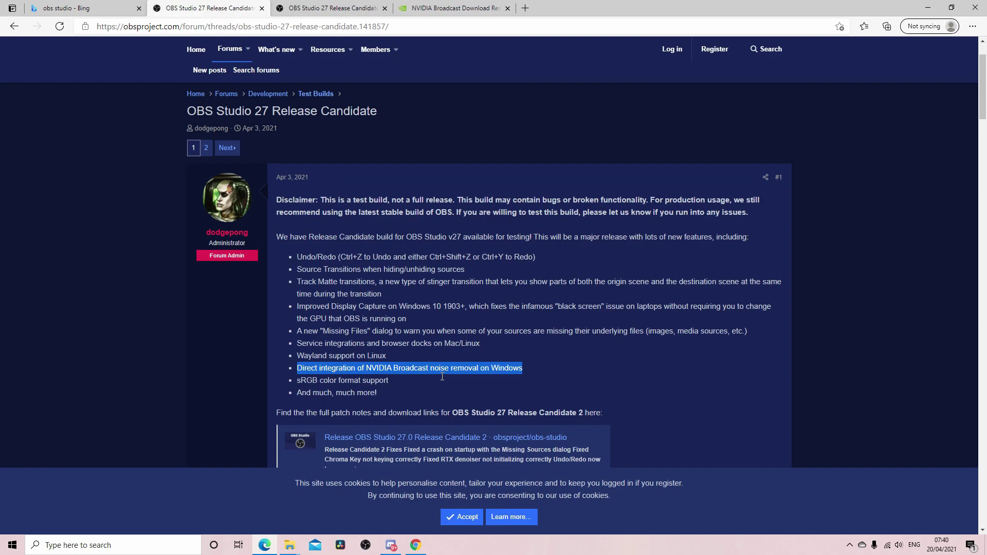
pyautogui.click(460, 518)
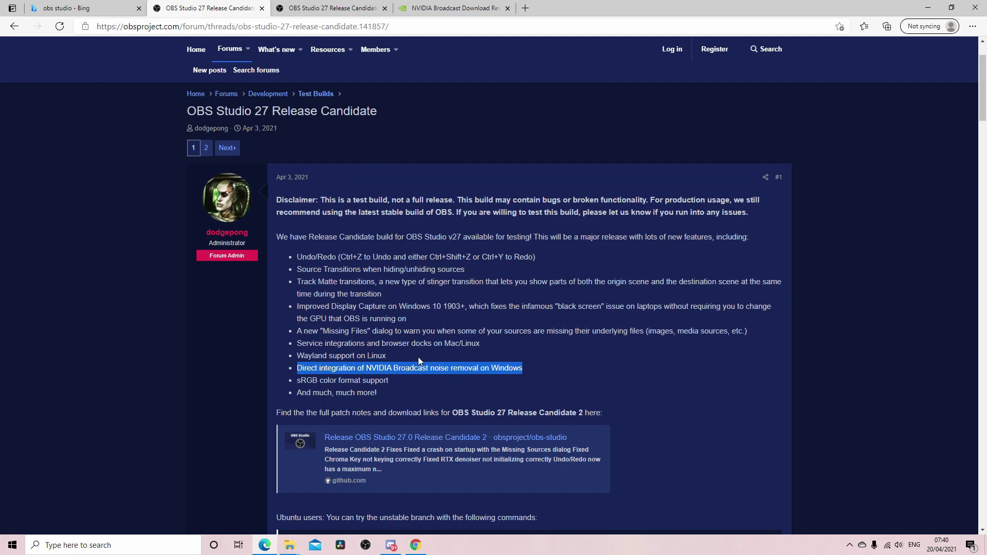
pyautogui.scroll(-4, 418, 356)
pyautogui.scroll(3, 419, 359)
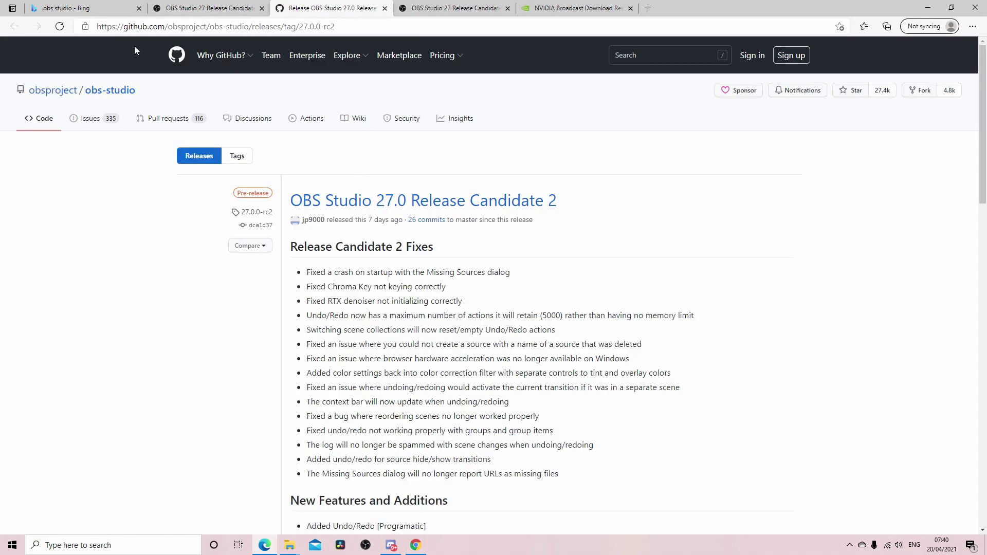
# Scroll through the 27.0 RC2 release notes to Assets, then return to forum post #3.
pyautogui.scroll(-15, 509, 319)
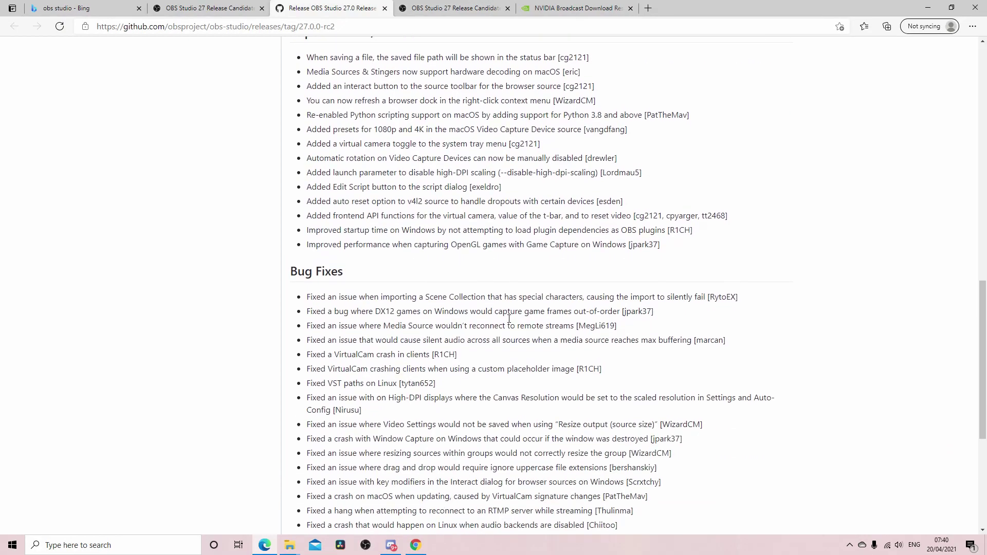
pyautogui.scroll(-5, 509, 319)
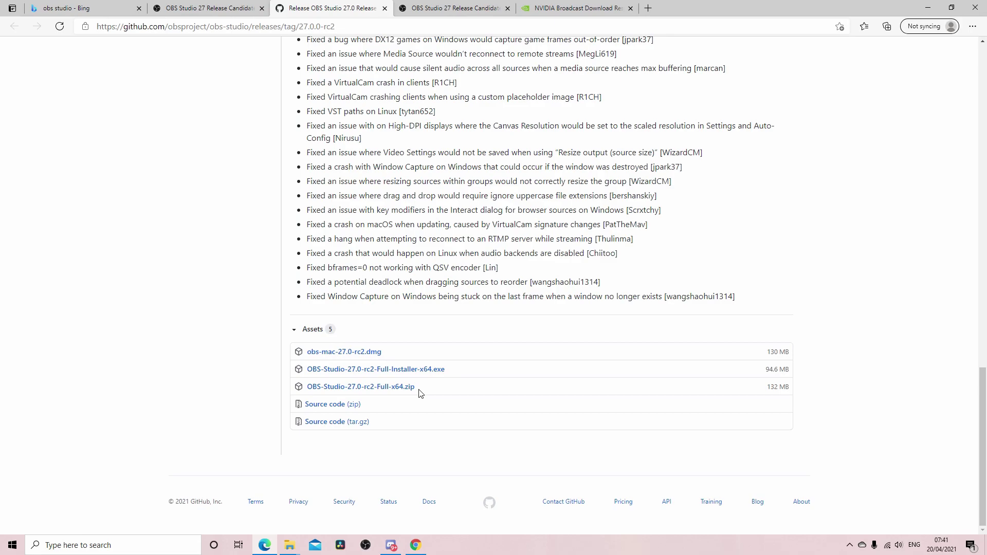
pyautogui.scroll(20, 463, 401)
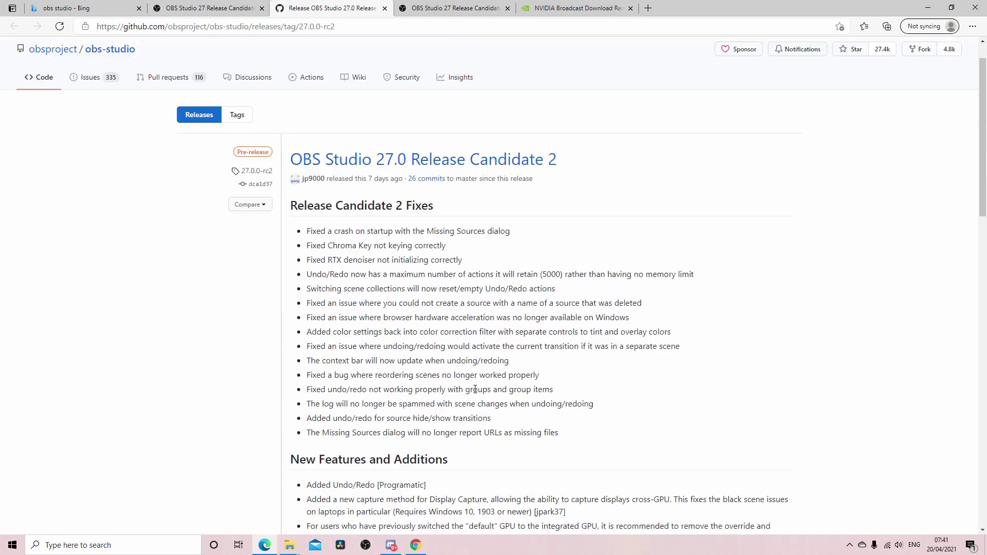
pyautogui.scroll(-5, 475, 389)
pyautogui.scroll(2, 475, 389)
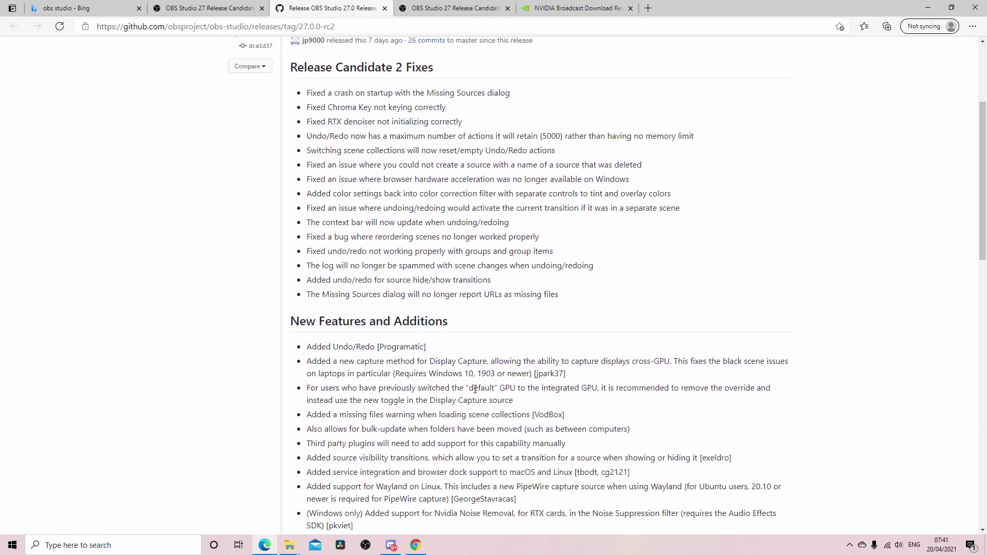
pyautogui.scroll(-15, 475, 389)
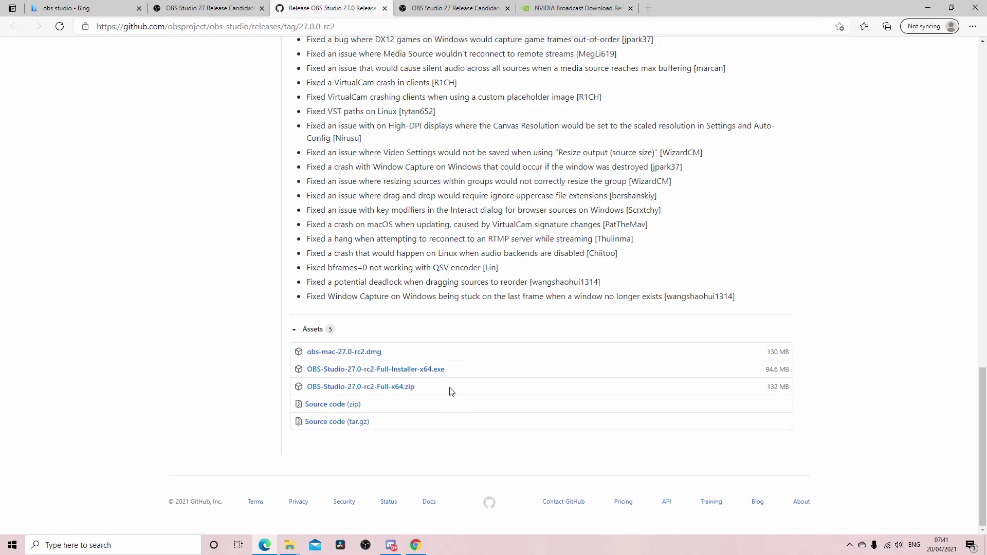
pyautogui.scroll(2, 446, 363)
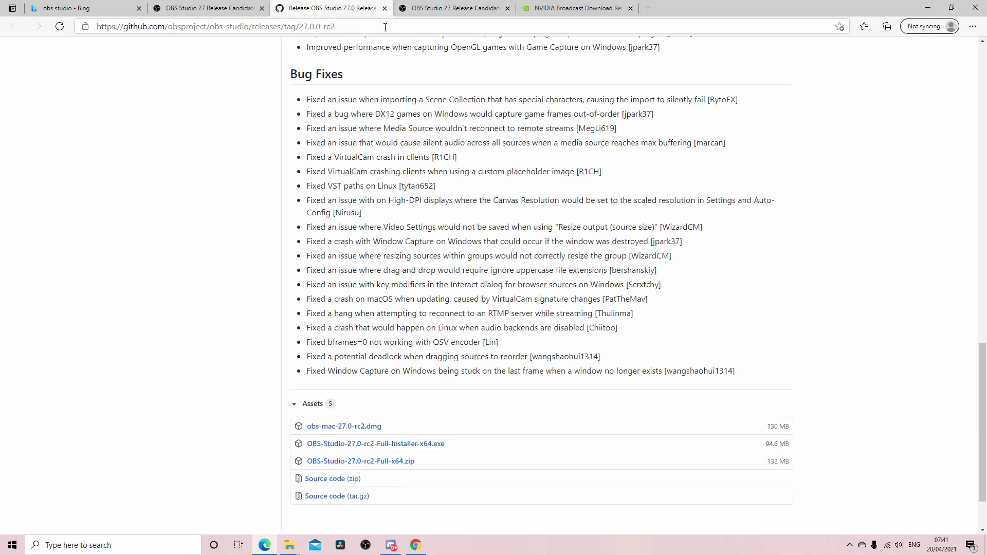
pyautogui.click(218, 10)
pyautogui.scroll(-12, 462, 329)
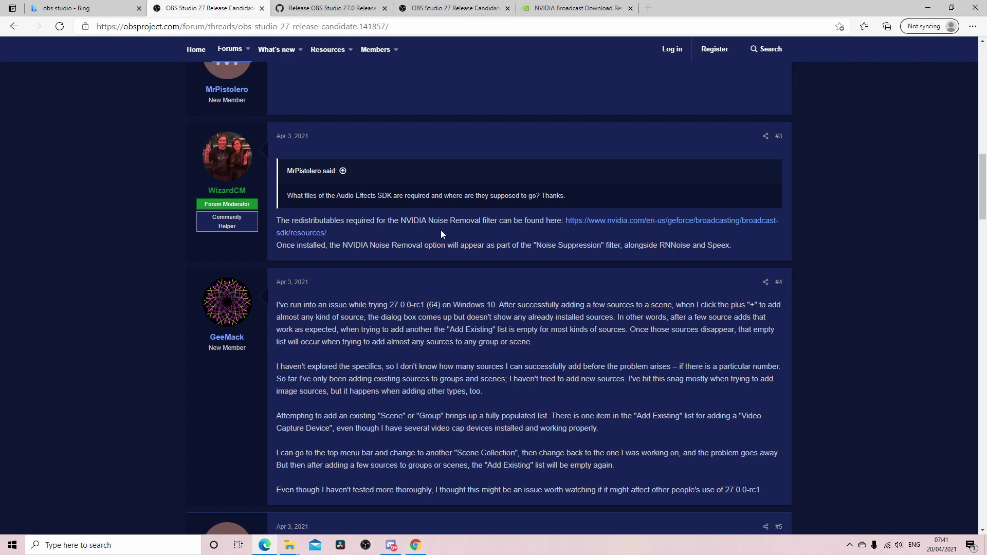
# Switch to NVIDIA's Broadcast Download Center and scroll to the Audio Effects 1.0 downloads.
pyautogui.click(572, 7)
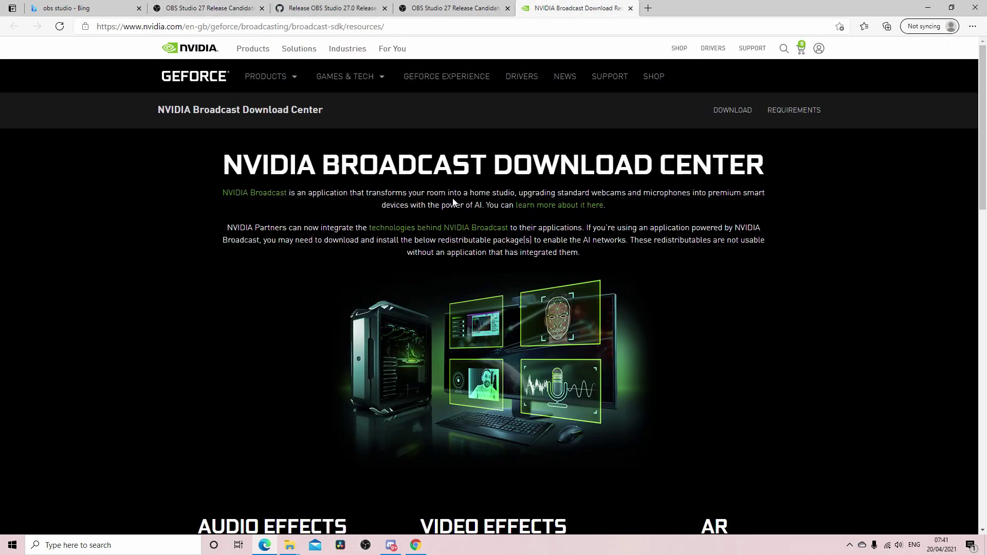
pyautogui.scroll(-4, 343, 270)
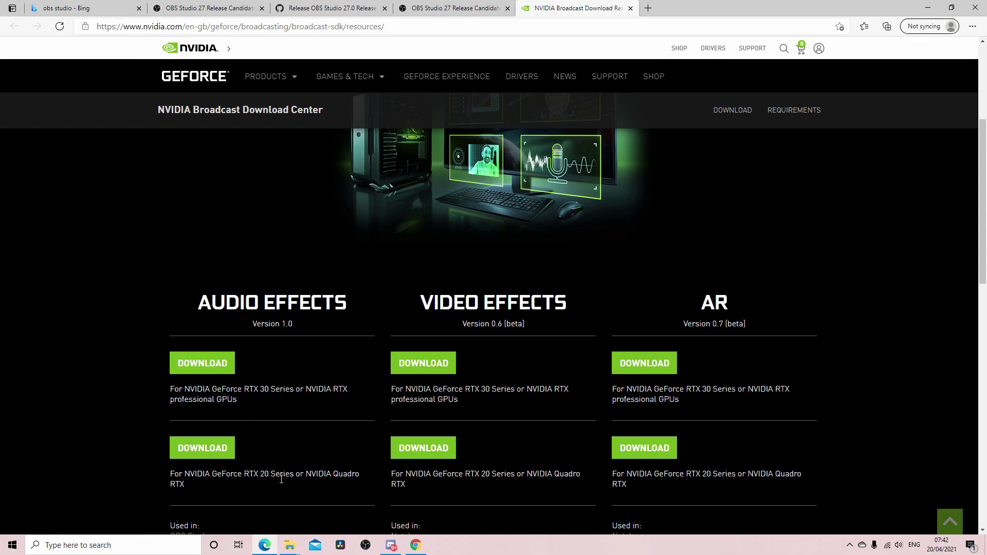
pyautogui.scroll(-2, 311, 450)
pyautogui.scroll(2, 310, 450)
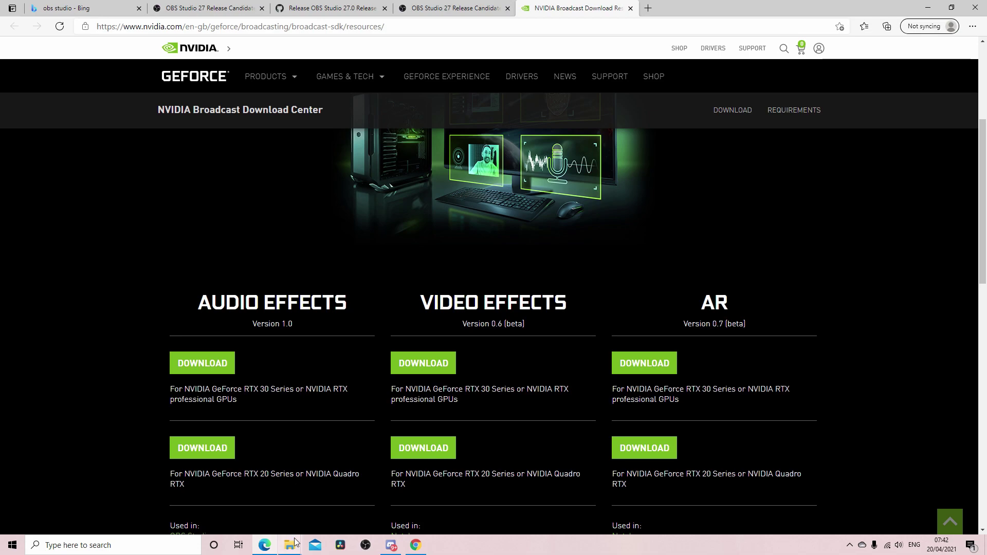
# Bring up the obs broadcast video folder, launch OBS Studio 27.0-rc2, and move its window up.
pyautogui.moveTo(290, 545)
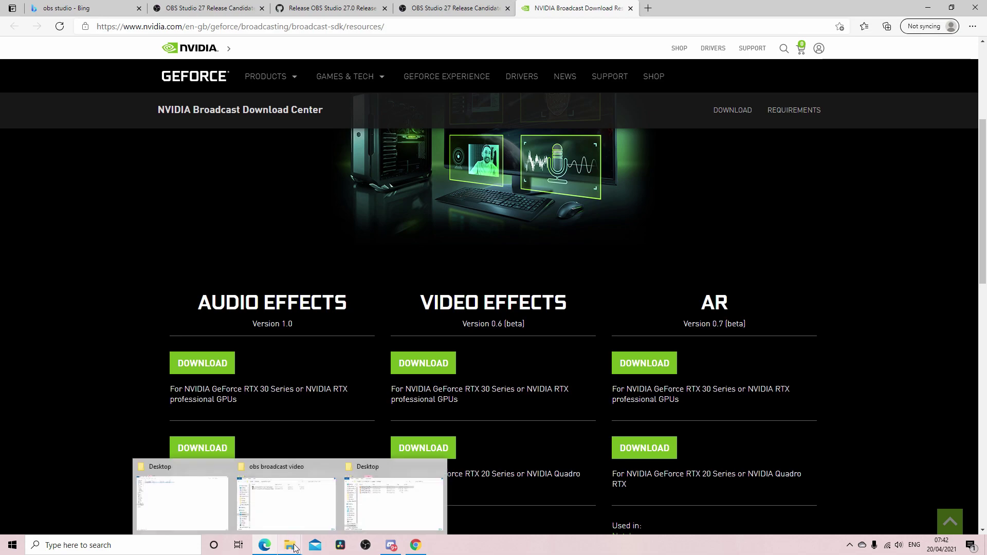
pyautogui.click(298, 480)
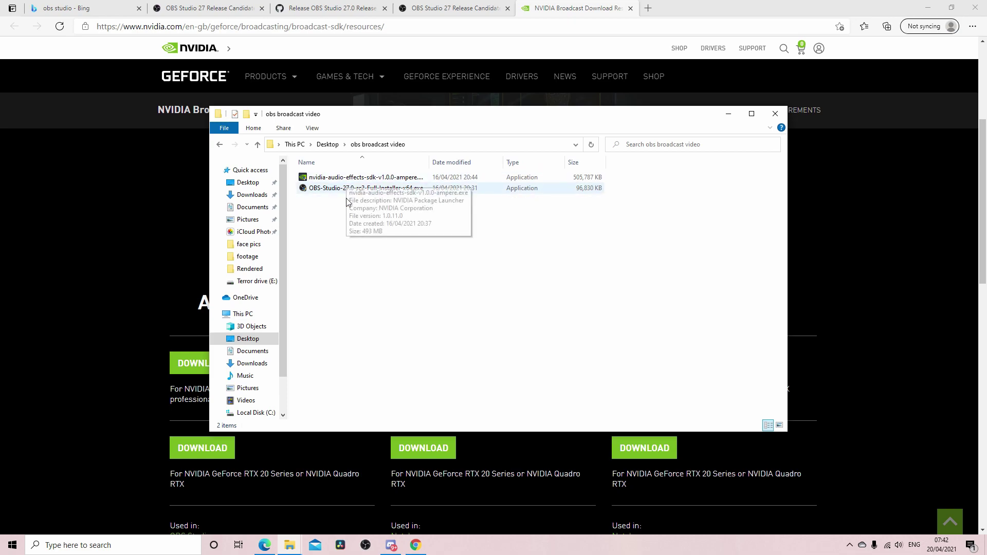
pyautogui.click(366, 545)
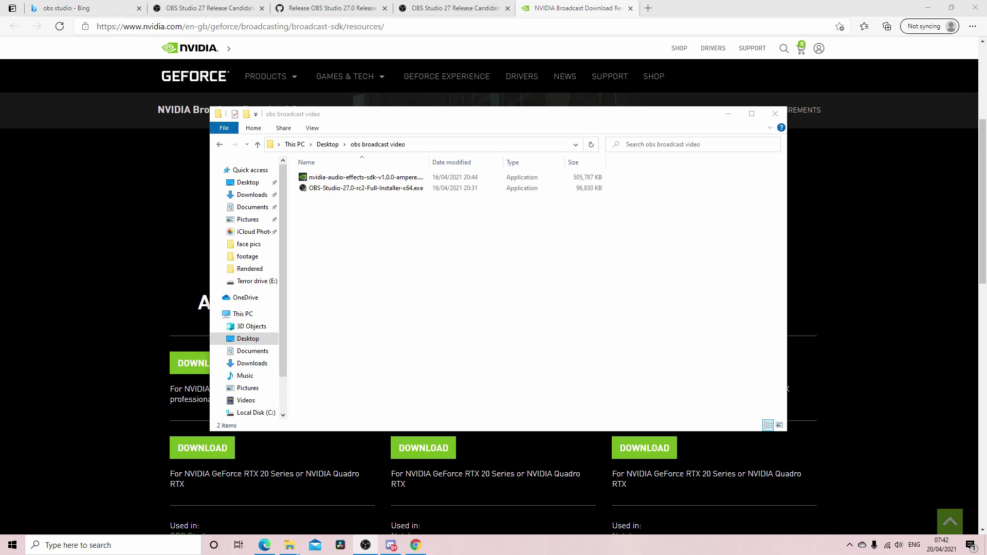
pyautogui.moveTo(470, 198); pyautogui.dragTo(482, 112)
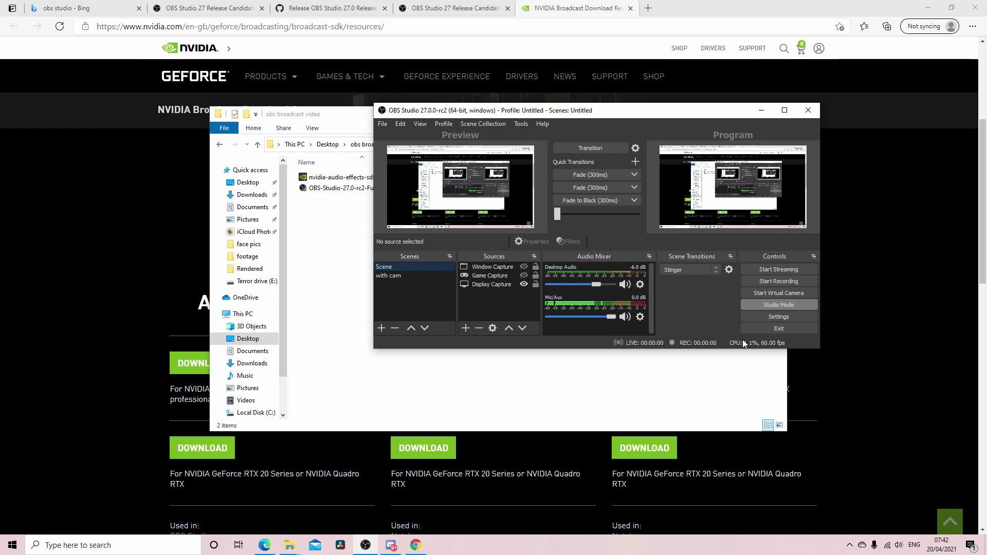
# Close the system tray overflow and open the Mic/Aux gear menu in the Audio Mixer.
pyautogui.click(850, 546)
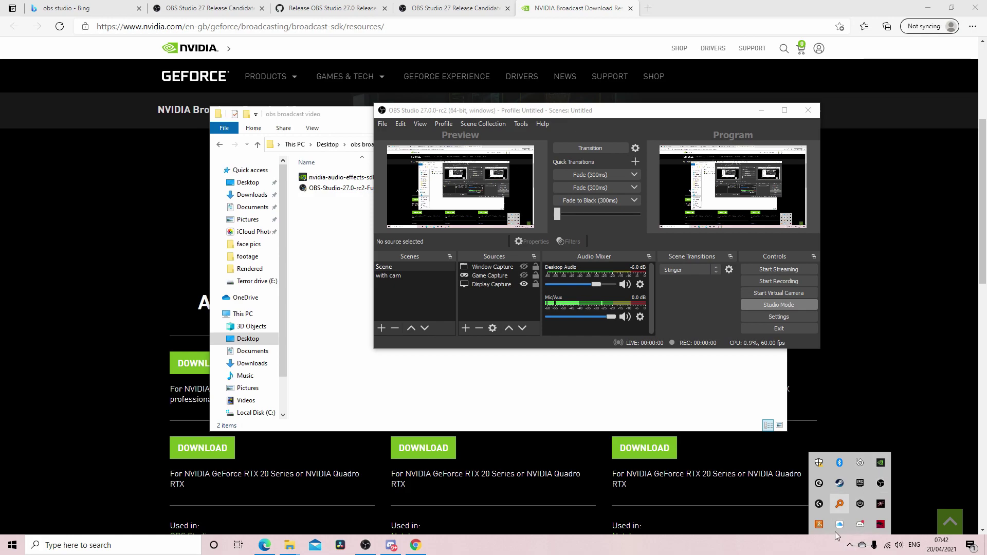
pyautogui.click(784, 219)
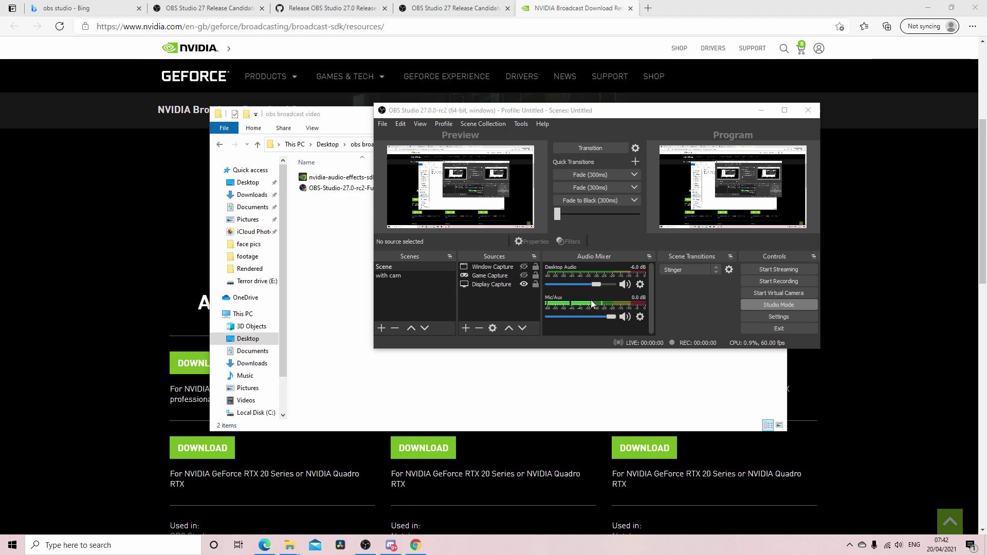
pyautogui.click(640, 317)
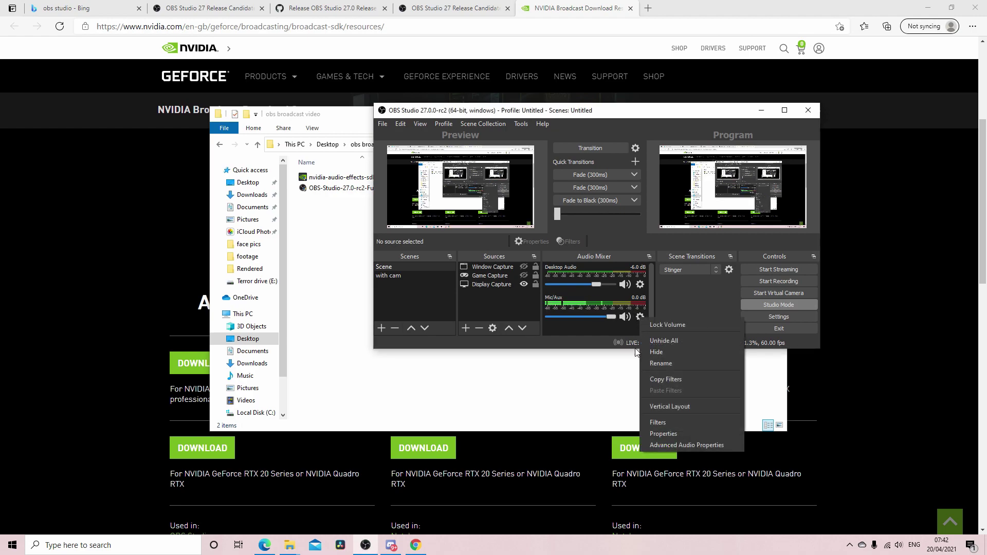
# Add a Noise Suppression filter to Mic/Aux, keeping the name 'Noise Suppression 2'.
pyautogui.click(669, 421)
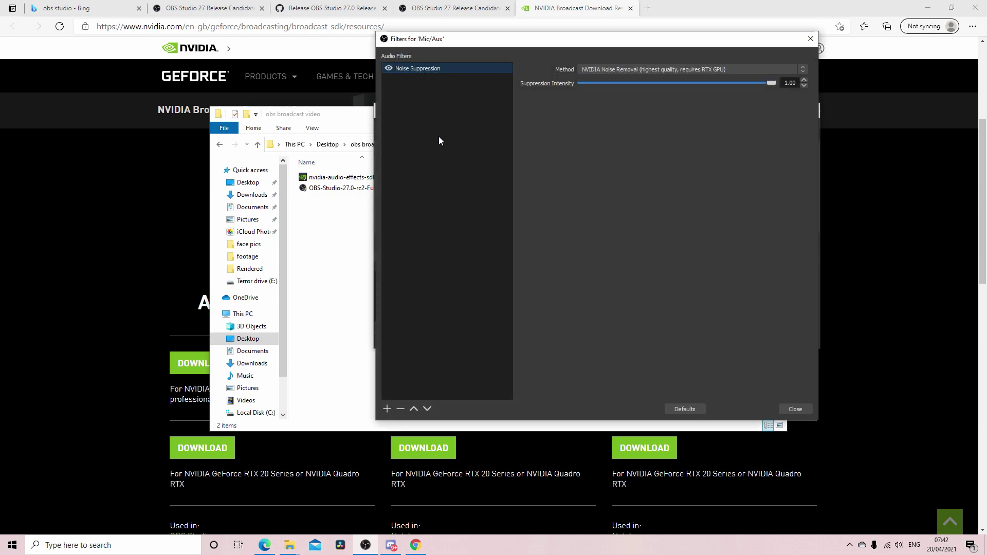
pyautogui.click(387, 409)
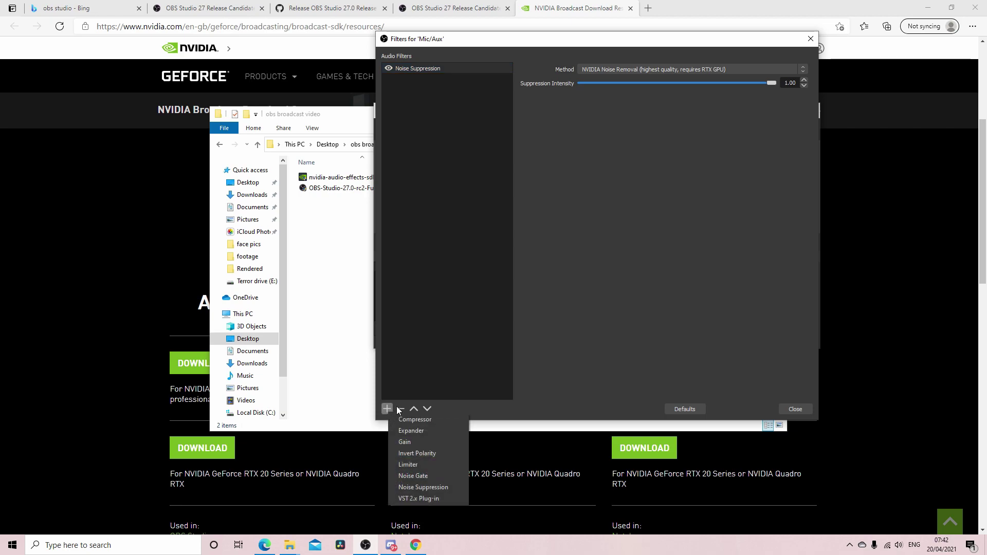
pyautogui.click(433, 486)
pyautogui.click(586, 247)
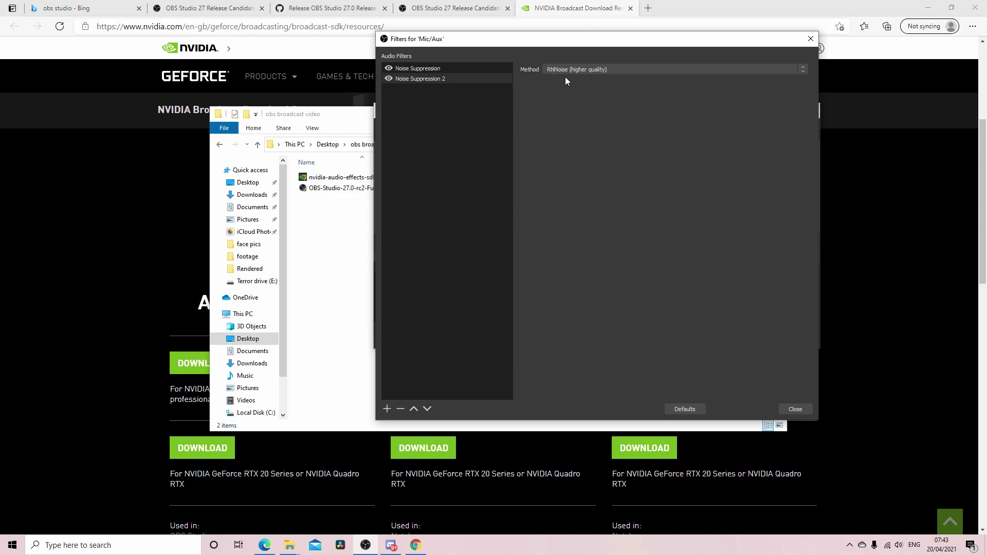
# Check the suppression method list, leaving it on NVIDIA Noise Removal.
pyautogui.click(594, 70)
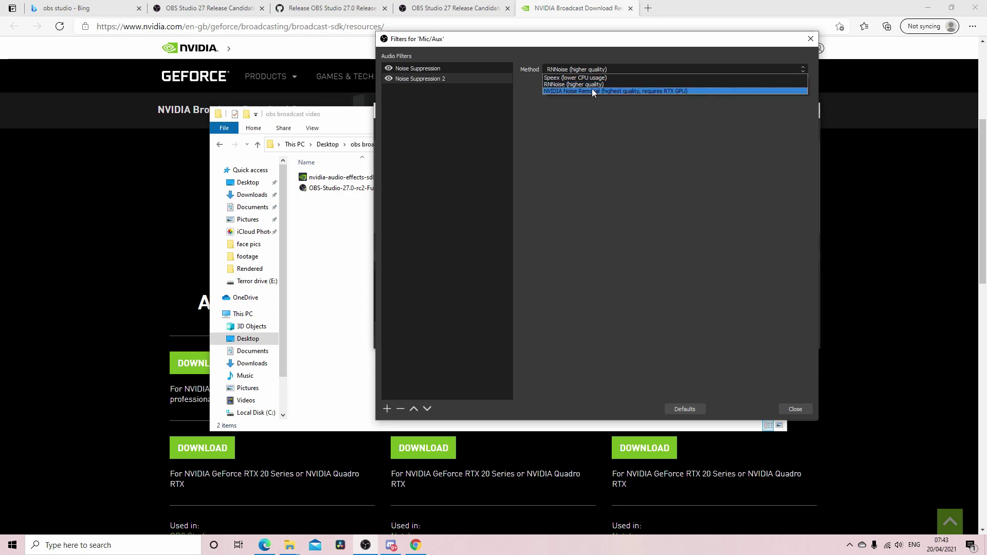
pyautogui.click(591, 89)
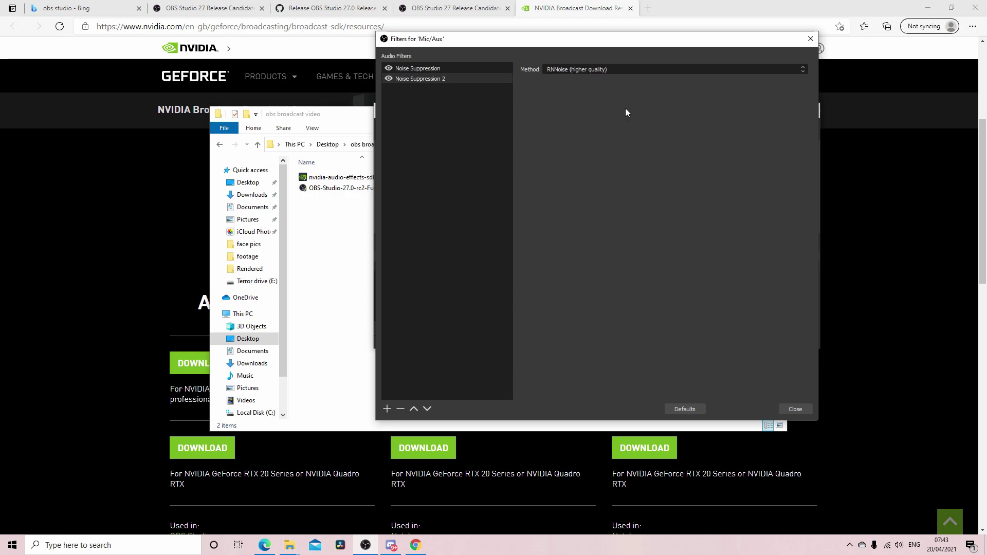
pyautogui.scroll(-1, 578, 67)
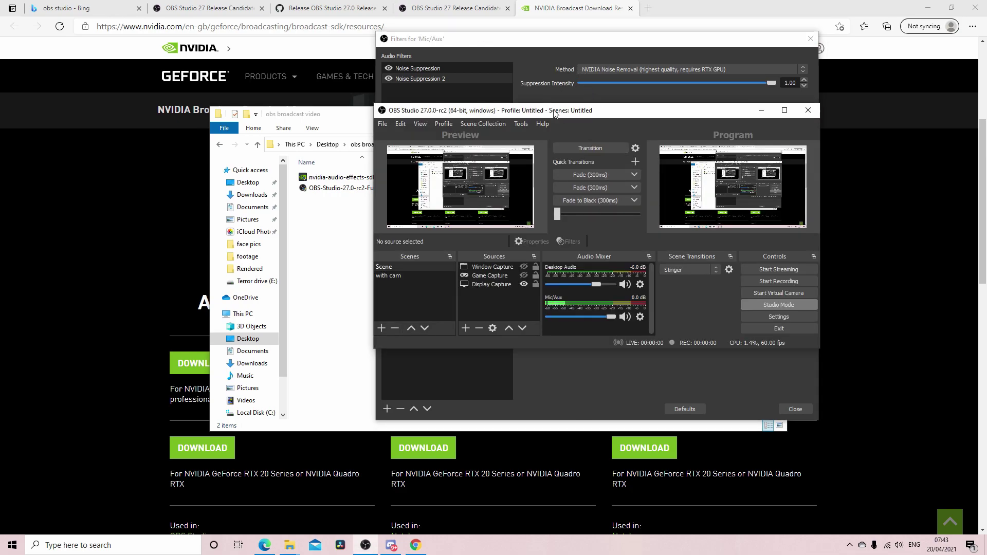
# Try Noise Suppression 2 intensities of 0.00 and about 0.92.
pyautogui.moveTo(555, 114); pyautogui.dragTo(427, 188)
pyautogui.click(642, 127)
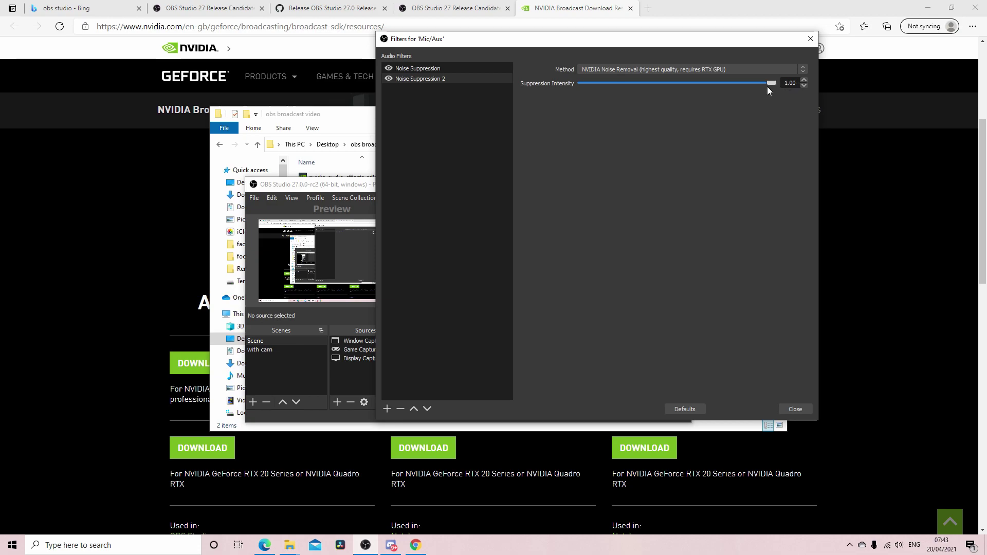
pyautogui.moveTo(770, 83)
pyautogui.mouseDown()
pyautogui.moveTo(553, 82)
pyautogui.moveTo(785, 83)
pyautogui.mouseUp()
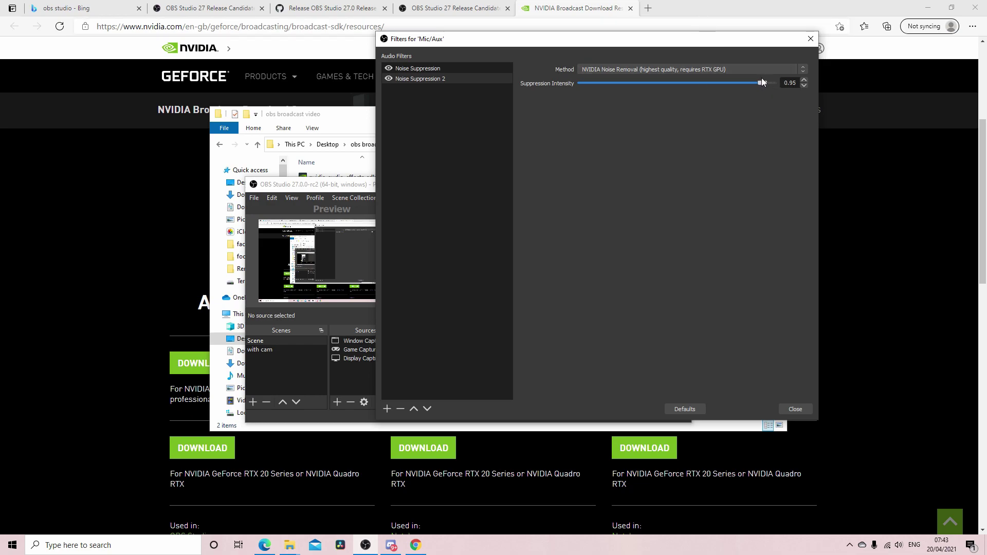
pyautogui.moveTo(757, 80); pyautogui.dragTo(755, 84)
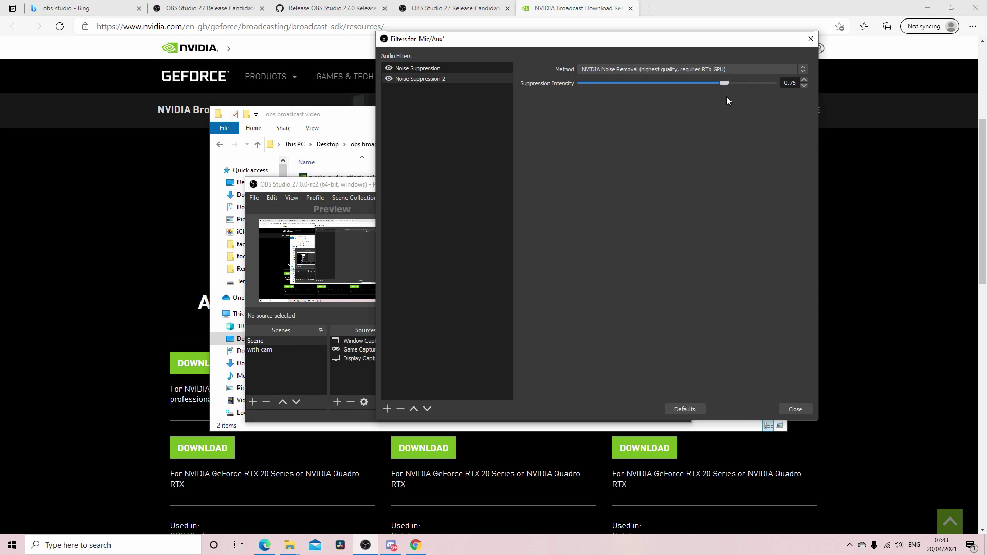
# Restore the filter's default settings, check the method list, and close the Mic/Aux filters.
pyautogui.click(685, 409)
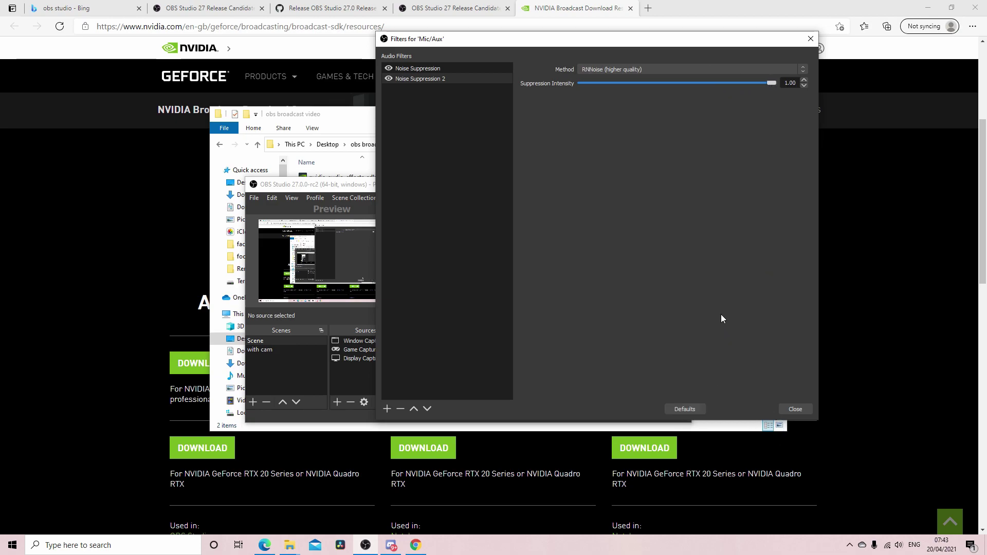
pyautogui.click(624, 69)
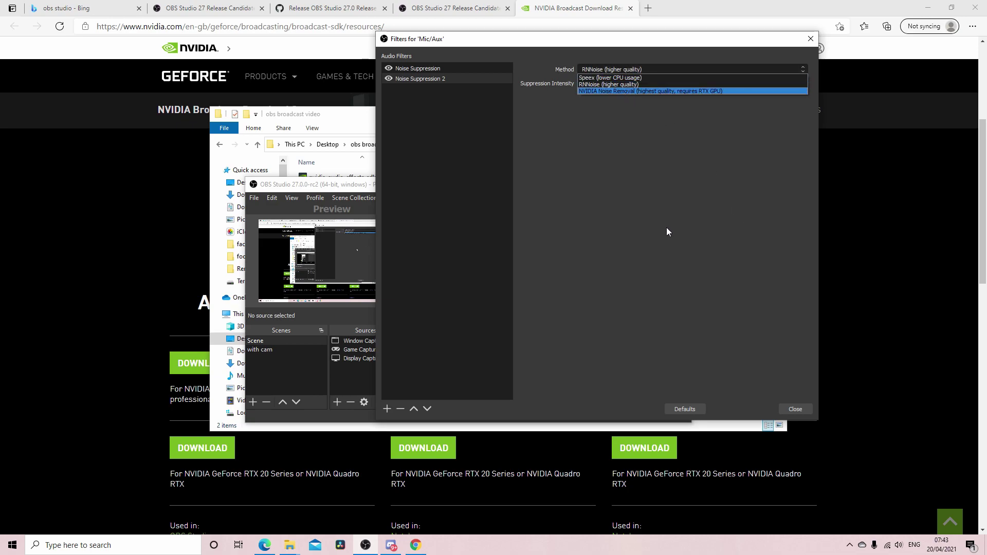
pyautogui.click(791, 409)
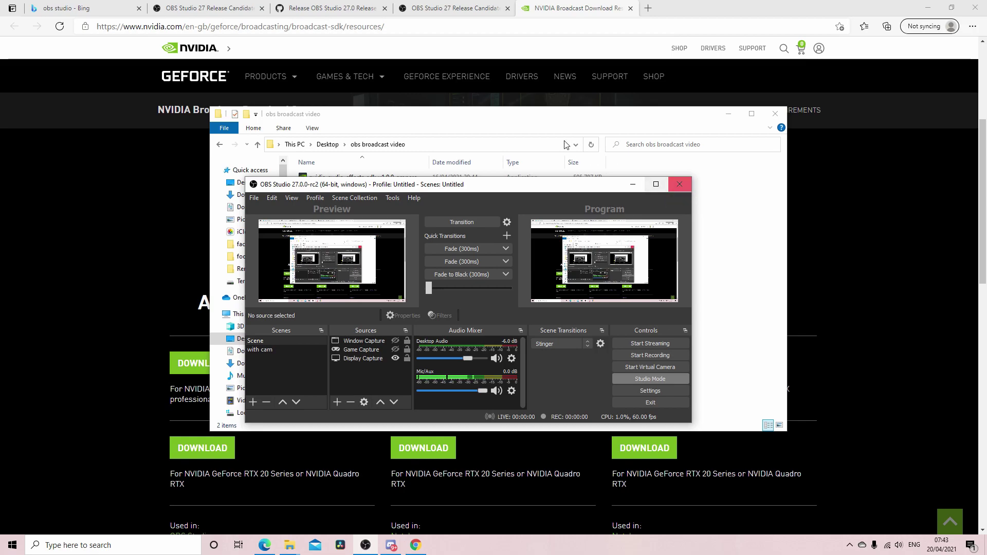
# Go to page 2 of the forum thread and scroll through replies #34 and #35.
pyautogui.click(243, 4)
pyautogui.scroll(10, 355, 170)
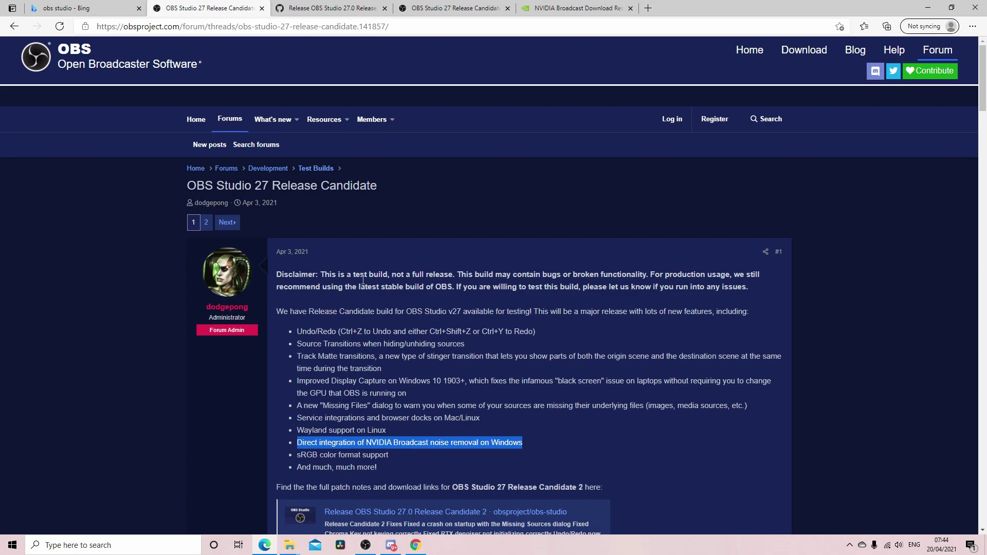
pyautogui.click(222, 222)
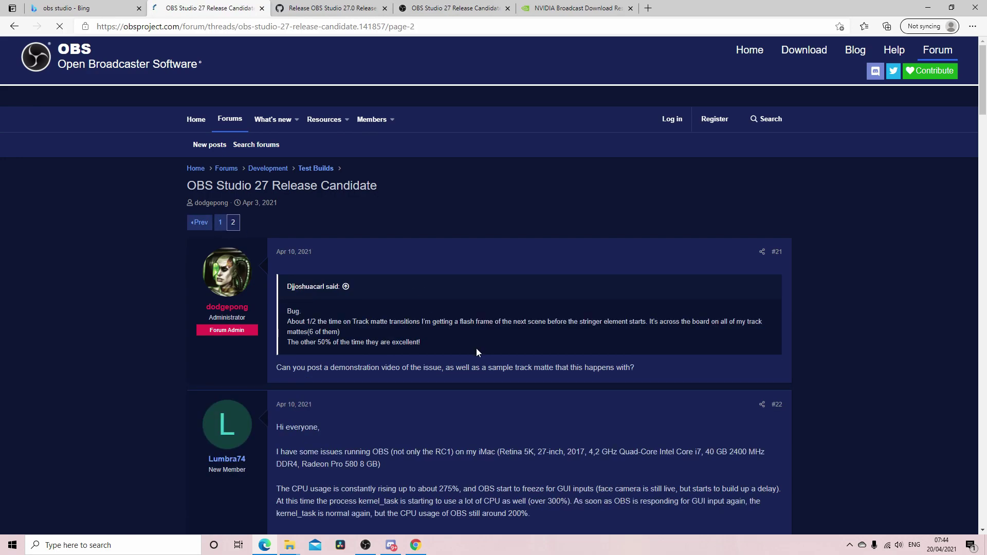
pyautogui.scroll(-20, 476, 348)
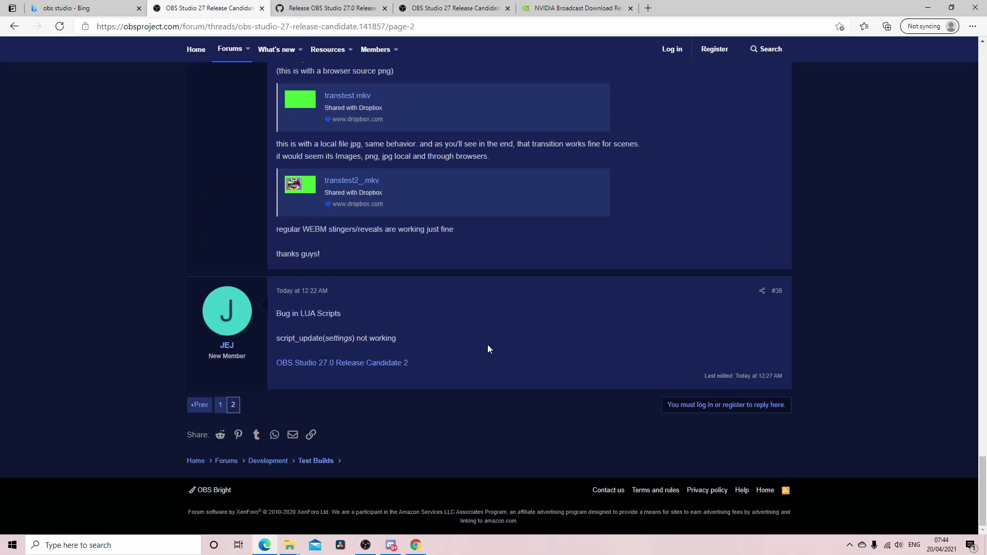
pyautogui.scroll(5, 487, 349)
pyautogui.scroll(-5, 492, 345)
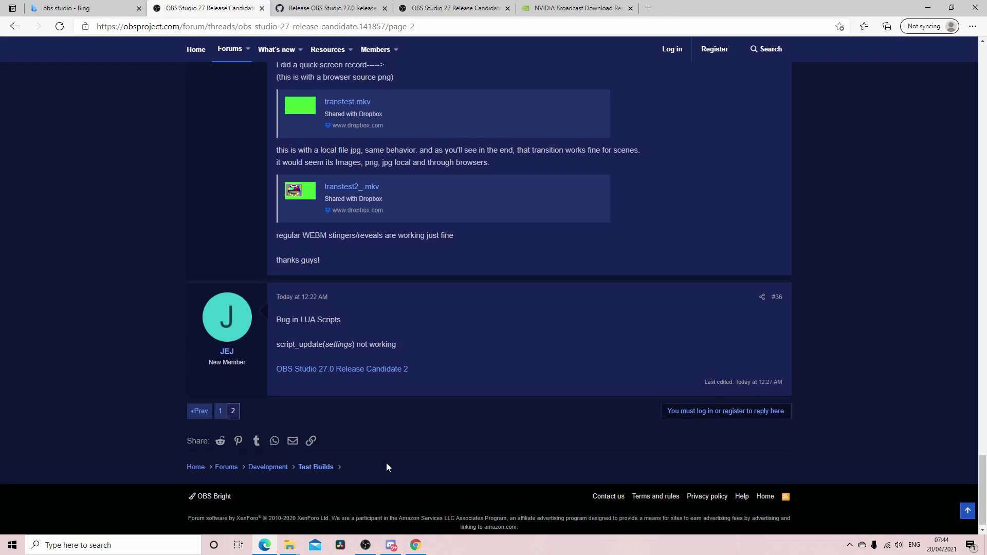
pyautogui.scroll(-1, 387, 466)
pyautogui.scroll(7, 472, 357)
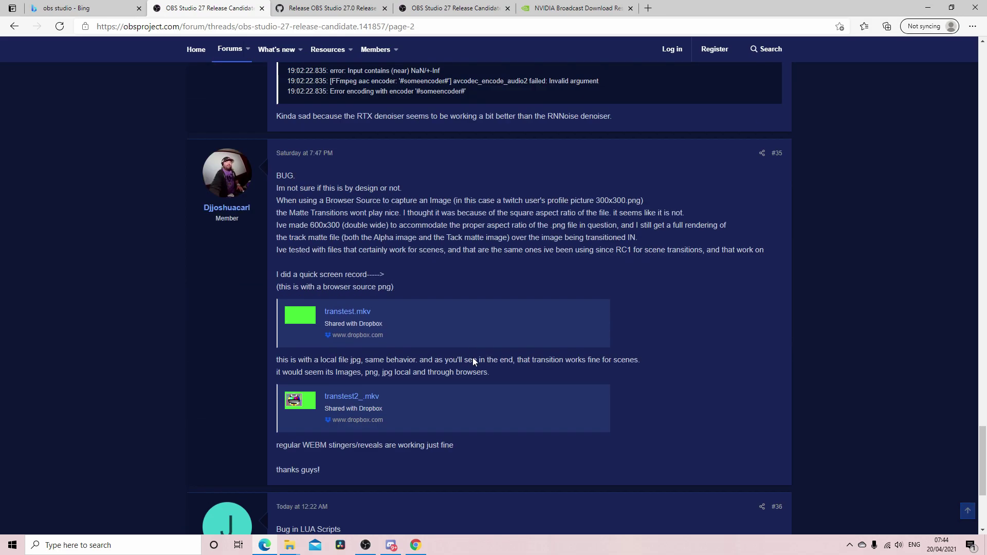